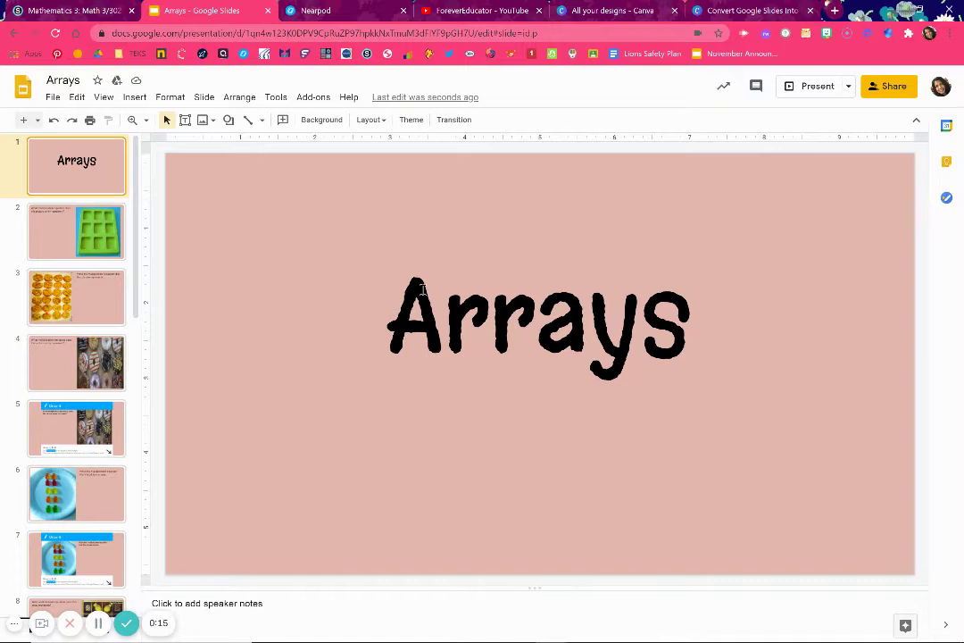
Step: Show the add-ons available for the Arrays presentation in the Workspace Marketplace
click(314, 99)
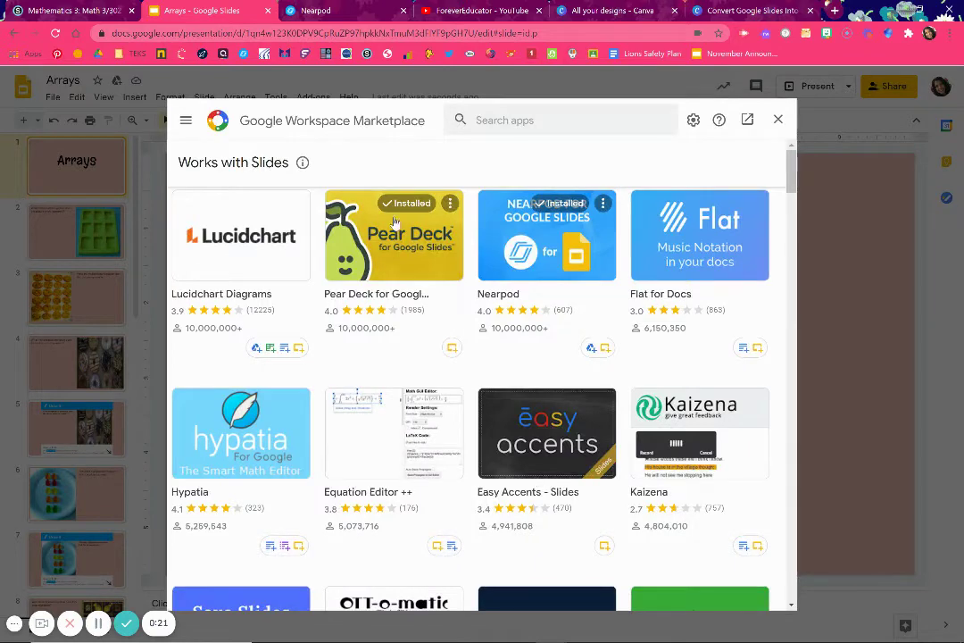
Step: Search the Marketplace for 'nearpod', confirm it shows Installed, and close the Marketplace
click(549, 120)
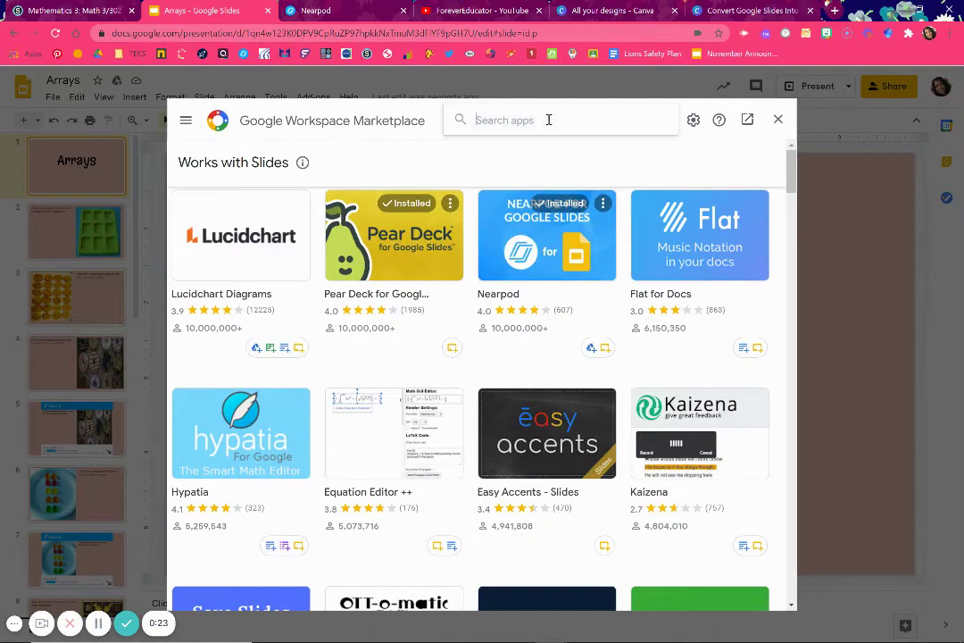
text(nearpod)
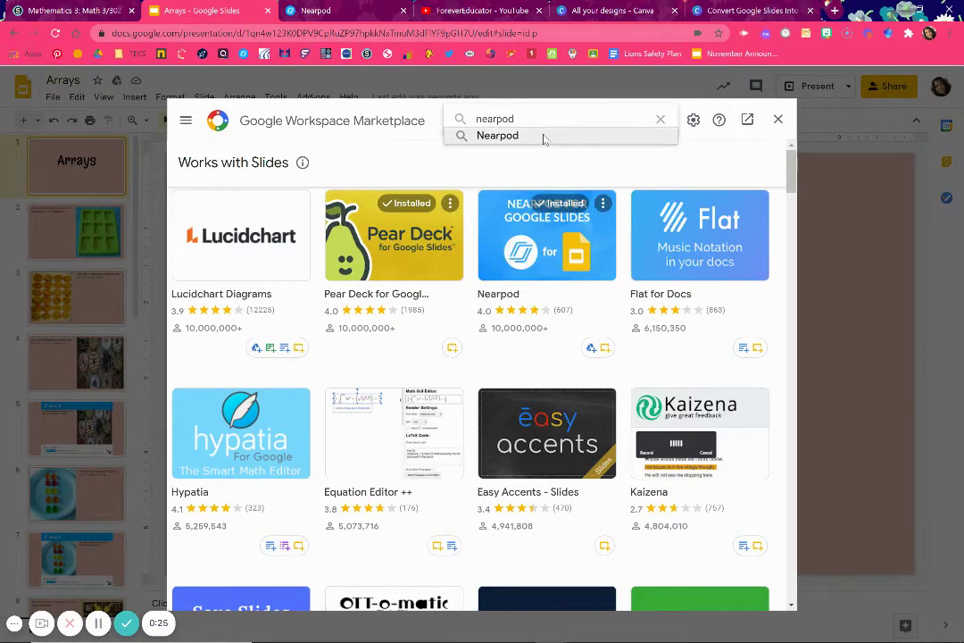
click(545, 136)
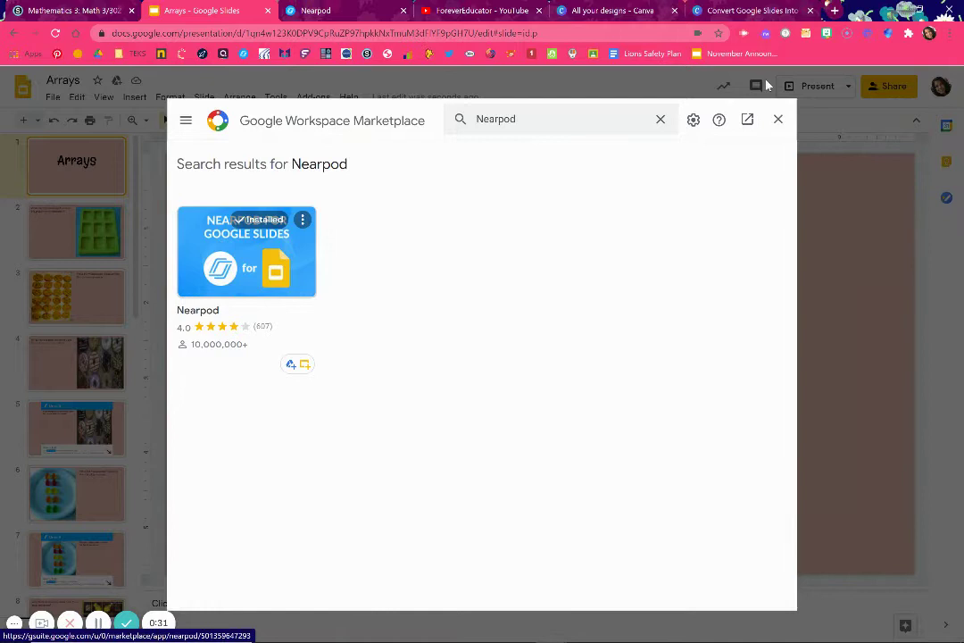
click(778, 120)
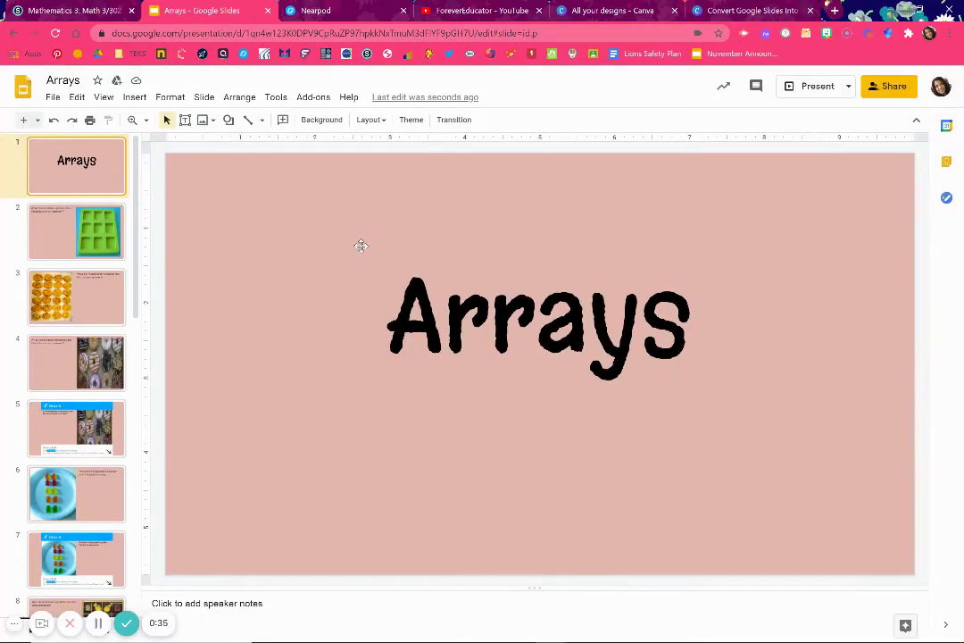
Step: Launch Nearpod from the Add-ons menu to show its sidebar of activity types like Draw It
click(309, 100)
mouse_move(320, 155)
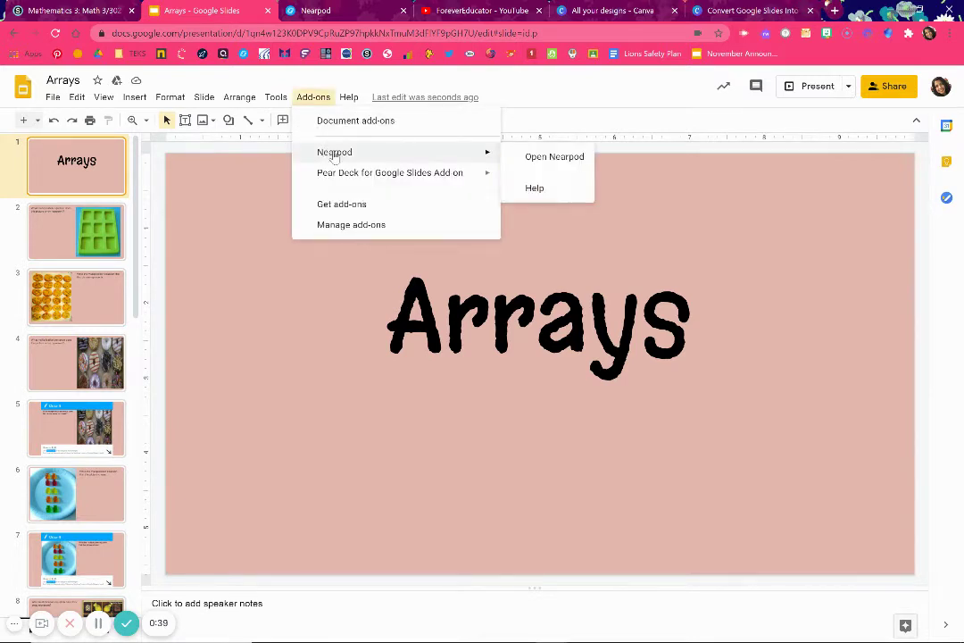
click(532, 162)
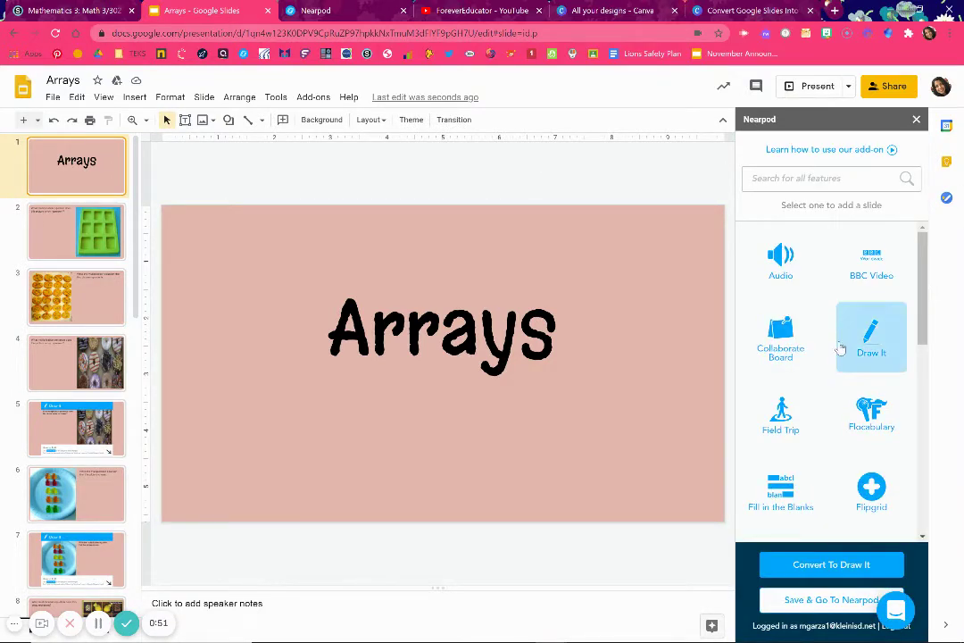
mouse_move(925, 307)
mouse_down()
mouse_move(922, 444)
mouse_move(926, 285)
mouse_up()
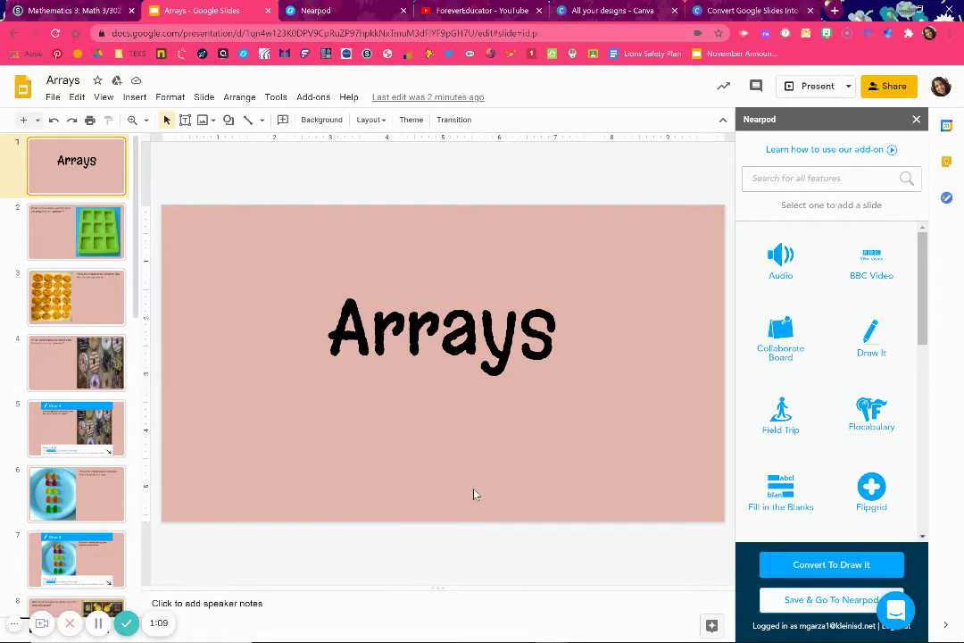
Step: Convert slide 2's green-tray question into a Nearpod Draw It slide, added as slide 3
click(95, 254)
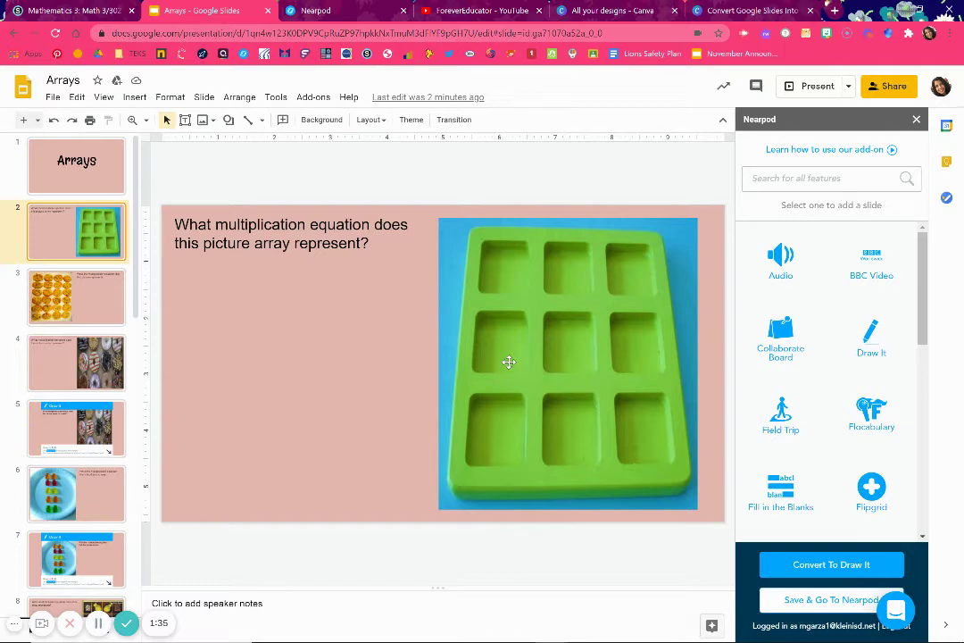
click(811, 565)
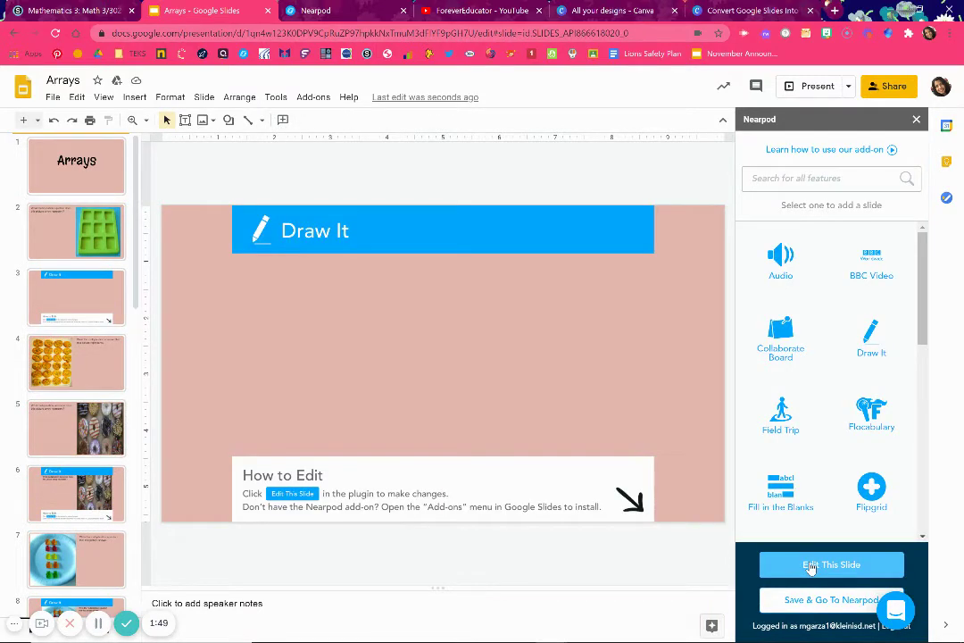
click(811, 565)
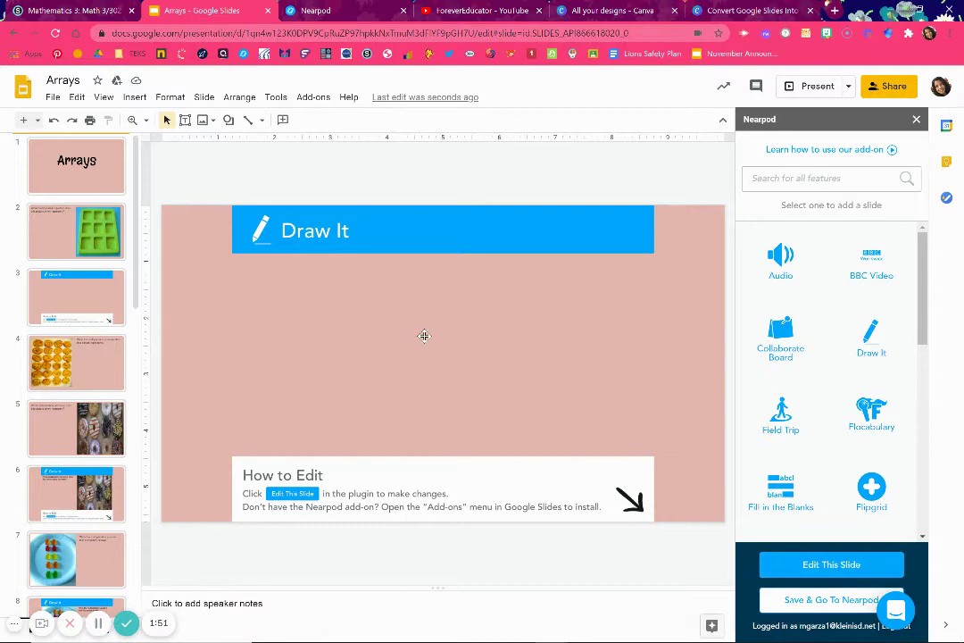
Step: Compare tray slide 2 with its Draw It copy on slide 3, then go to cookie slide 4
click(89, 235)
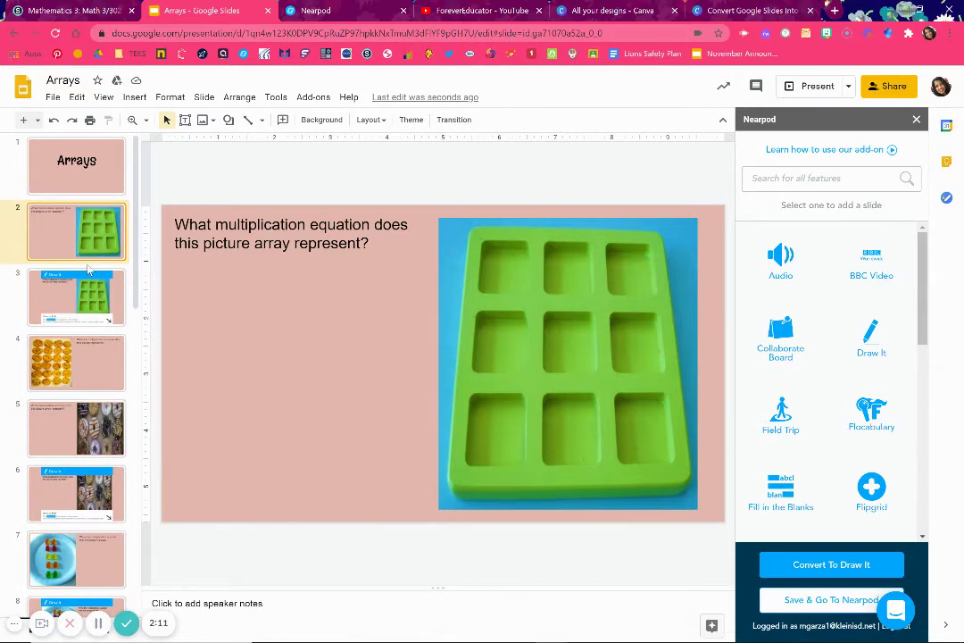
click(94, 293)
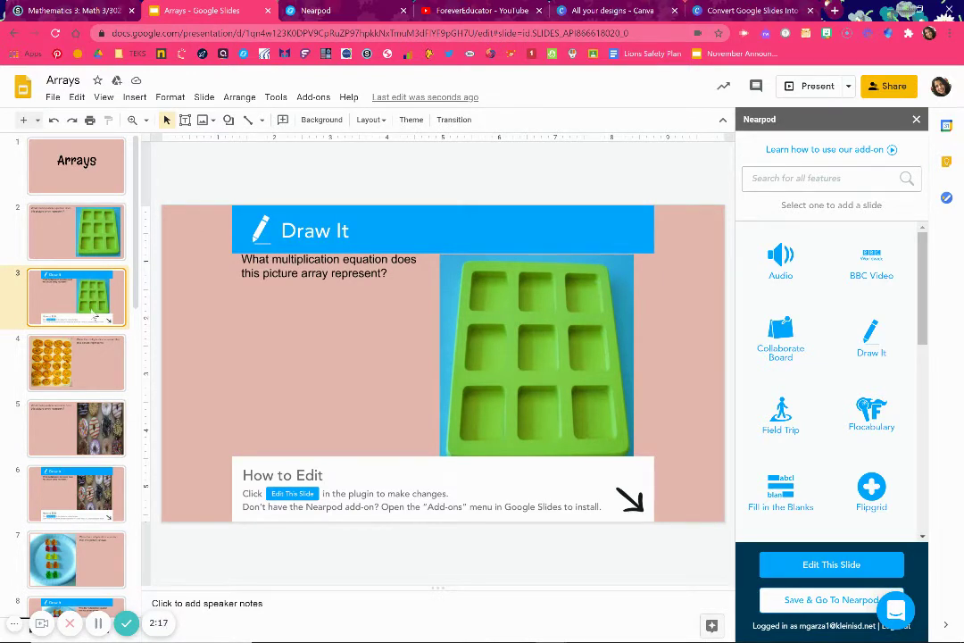
click(98, 361)
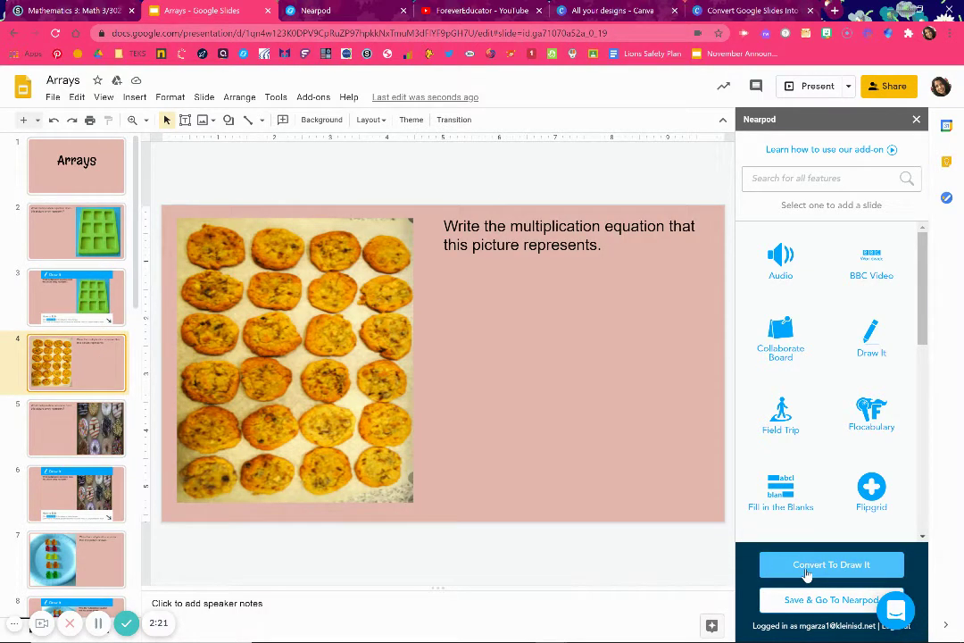
Step: Convert slide 4's cookie array into a Draw It slide and review the filmstrip
click(831, 565)
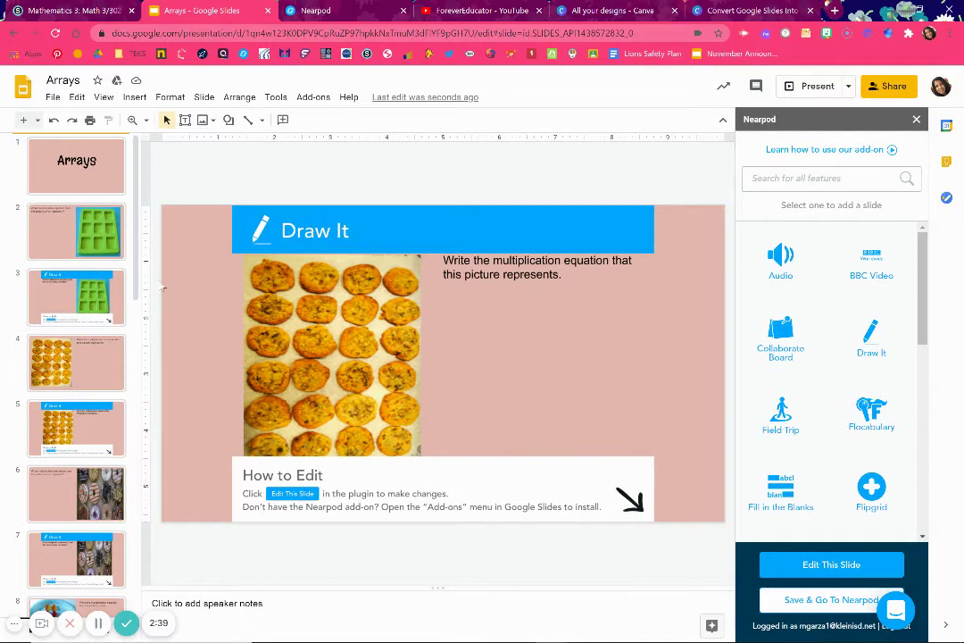
scroll(96, 384, down, 1)
scroll(96, 384, down, 10)
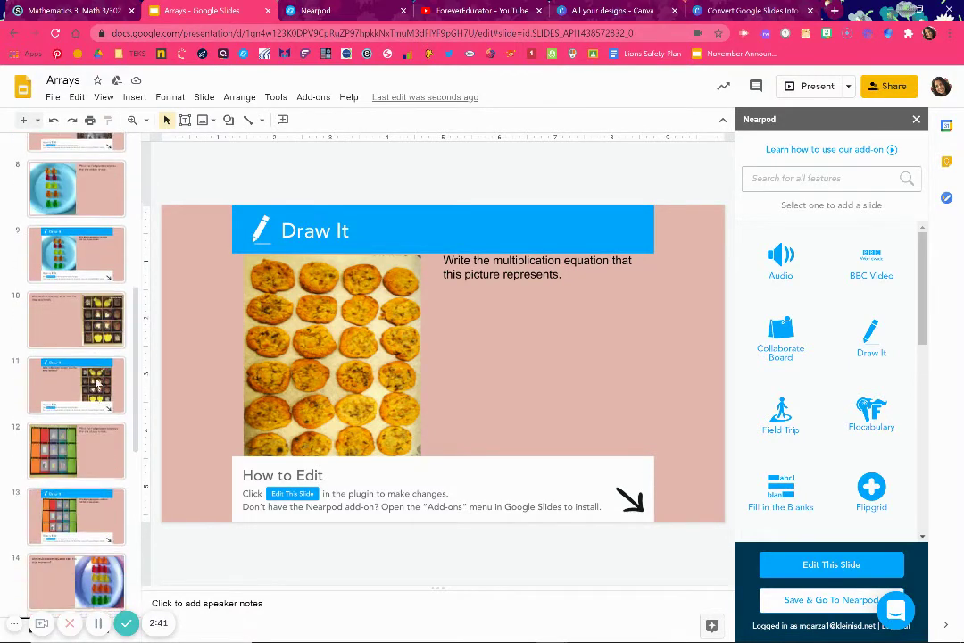
scroll(97, 383, up, 12)
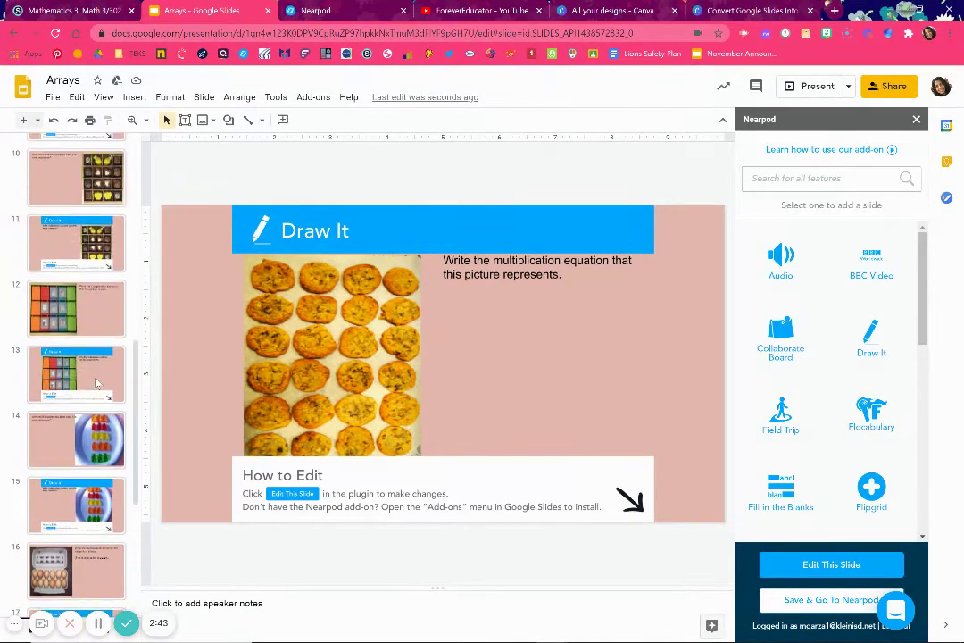
scroll(97, 383, up, 1)
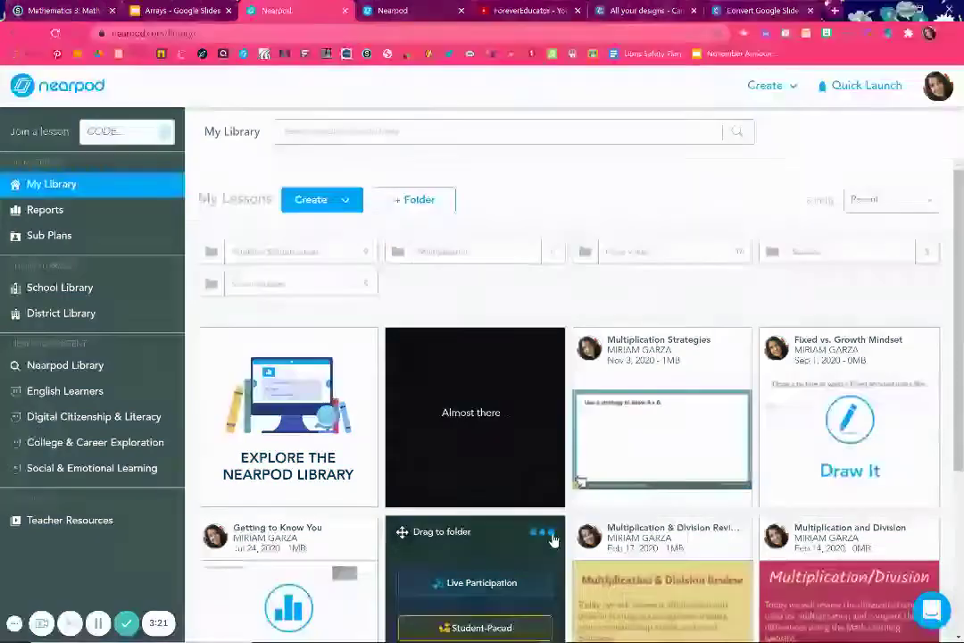
Step: Copy the live lesson's student join link and close the join-code window
mouse_move(466, 396)
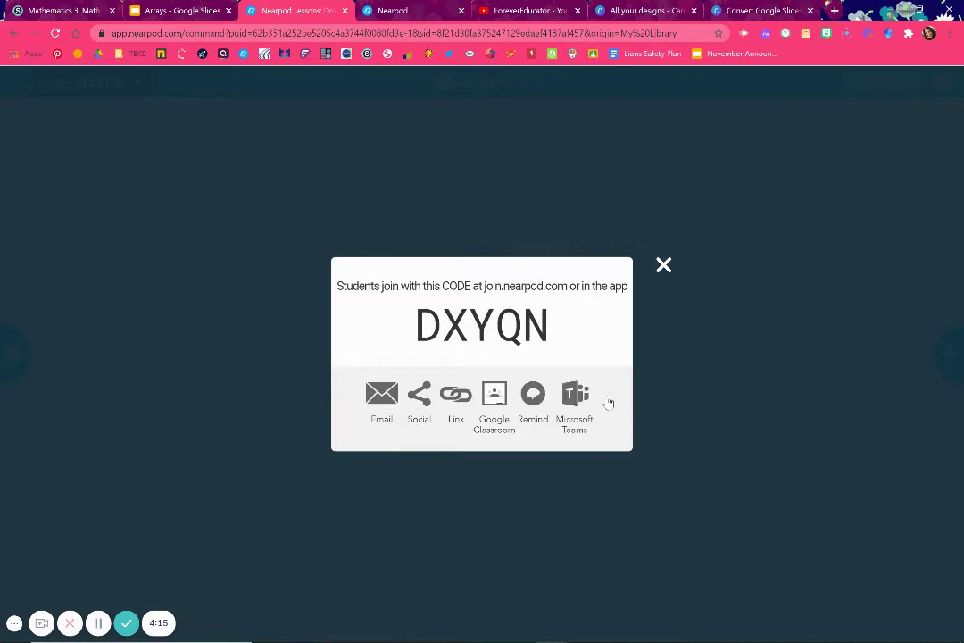
click(457, 396)
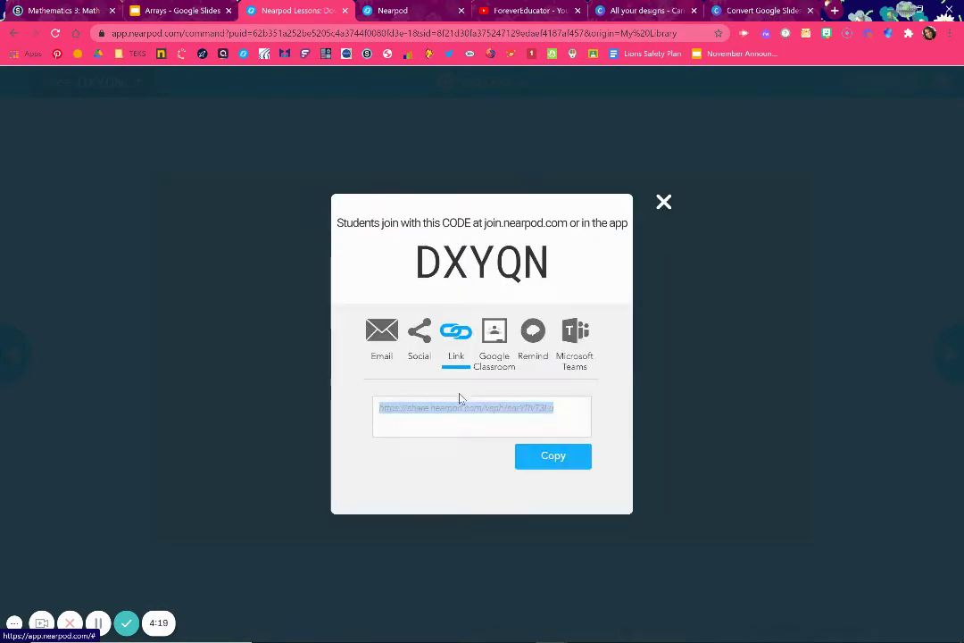
click(541, 457)
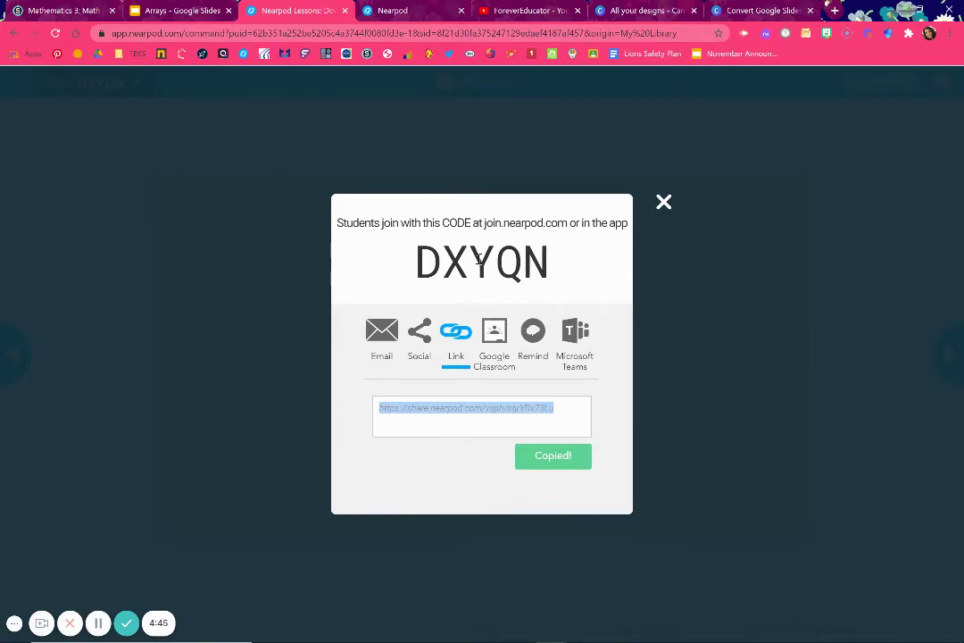
click(663, 204)
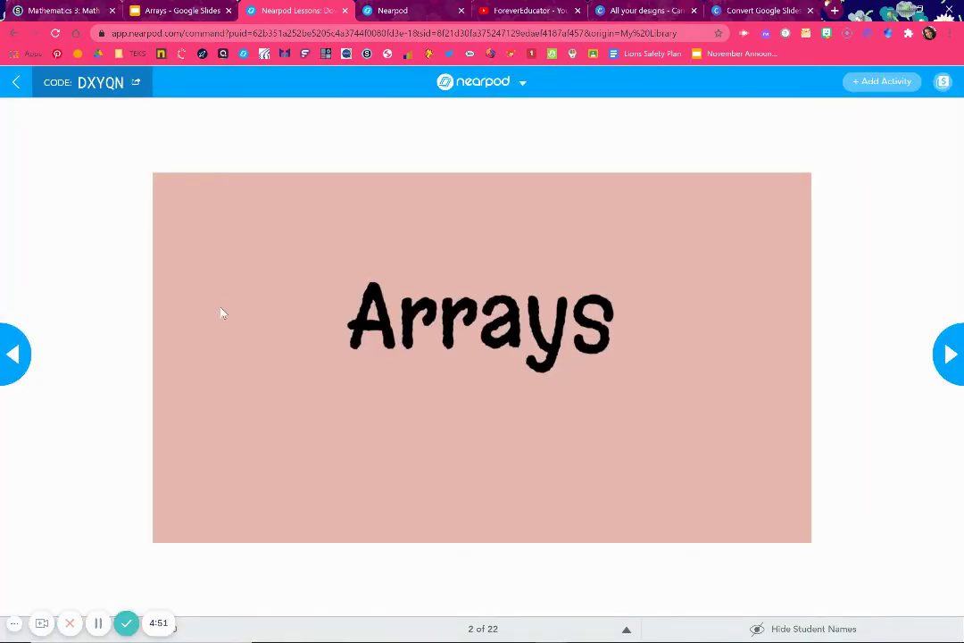
Step: Review the Student List of joined students, show student names, and advance to slide 3
click(16, 622)
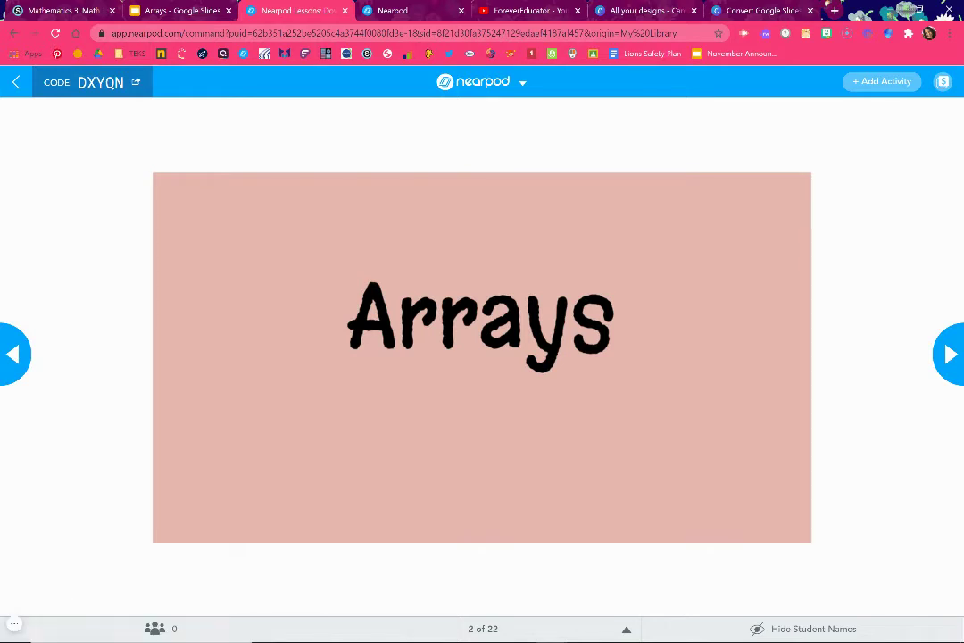
click(165, 631)
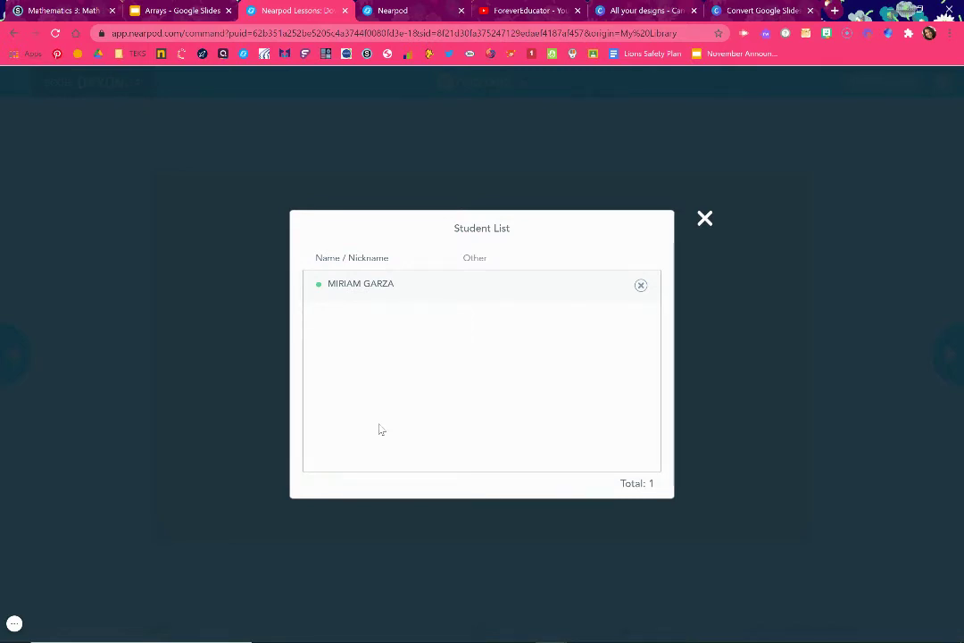
click(704, 219)
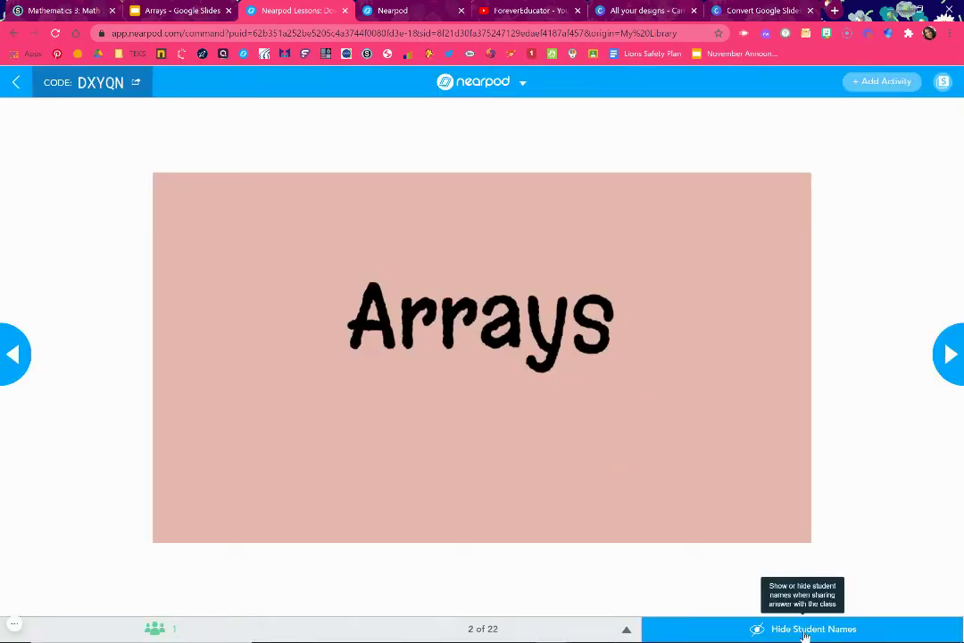
click(130, 633)
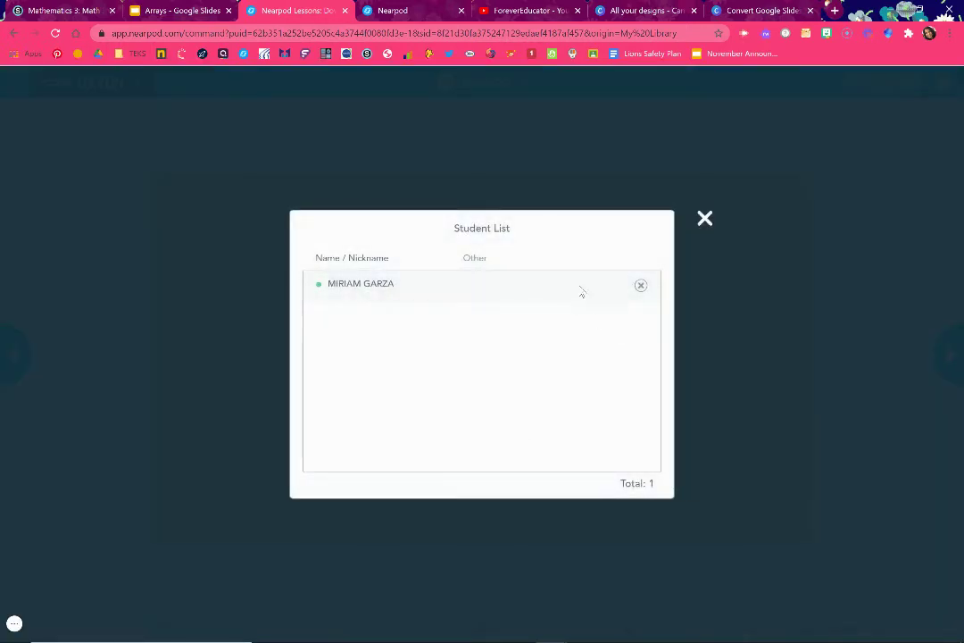
click(707, 218)
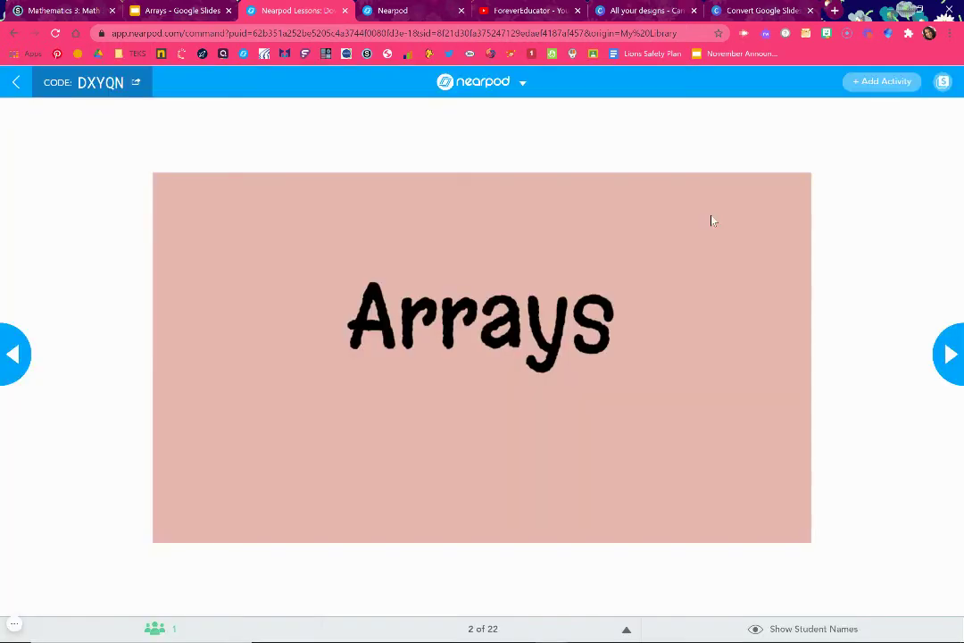
click(784, 634)
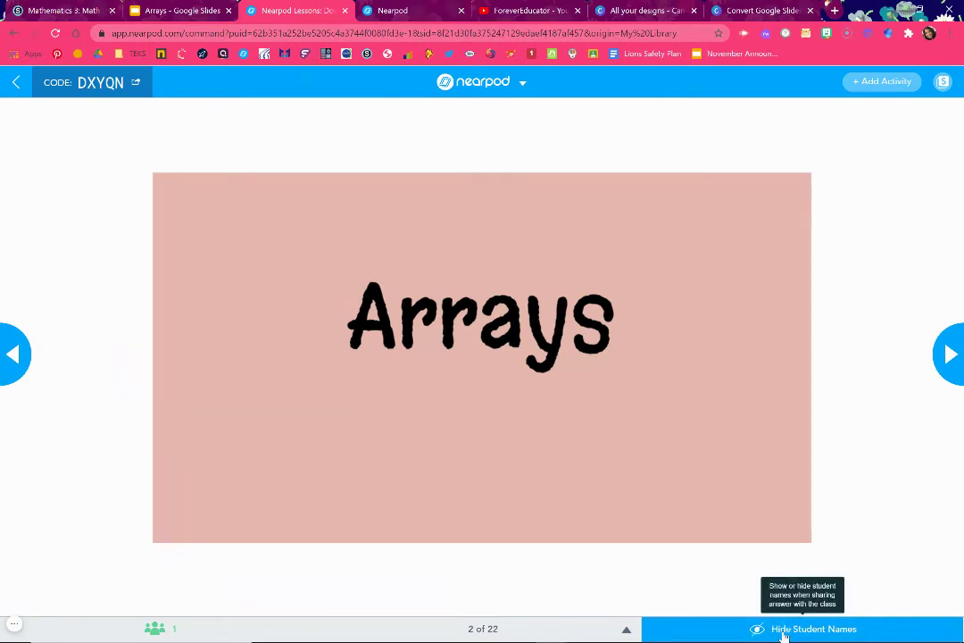
click(951, 355)
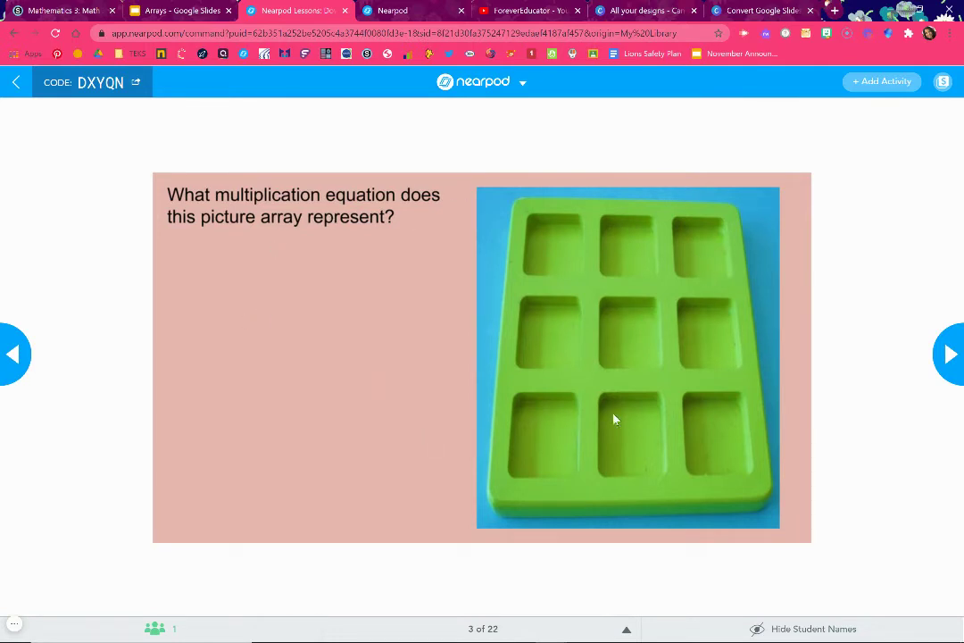
Step: Advance to the Draw It question, slide 4 of 22, where the 3x3=9 answer appears
click(951, 353)
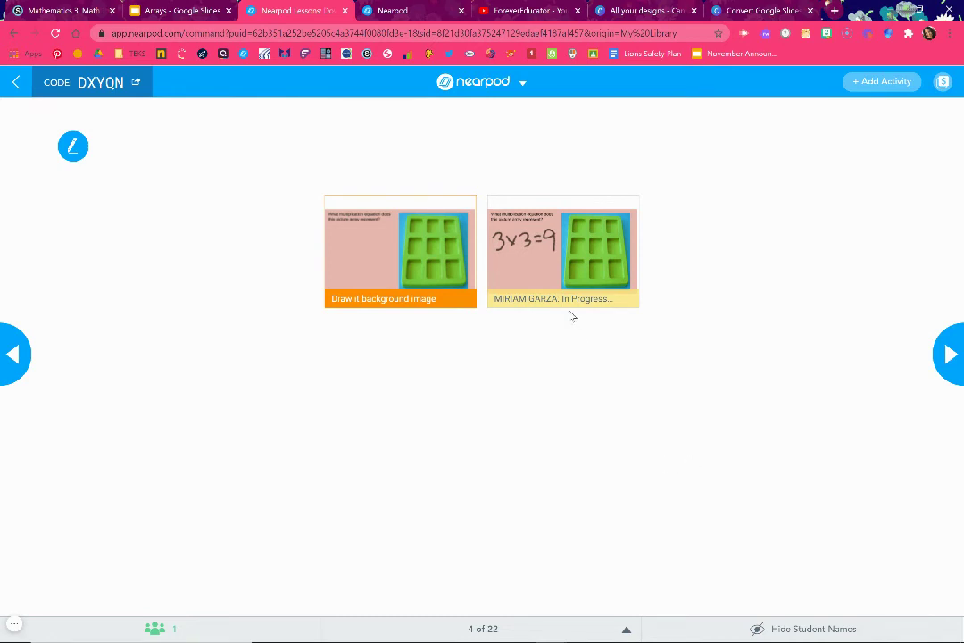
Step: Hide student names and enlarge the student's submitted 3x3=9 drawing
click(786, 631)
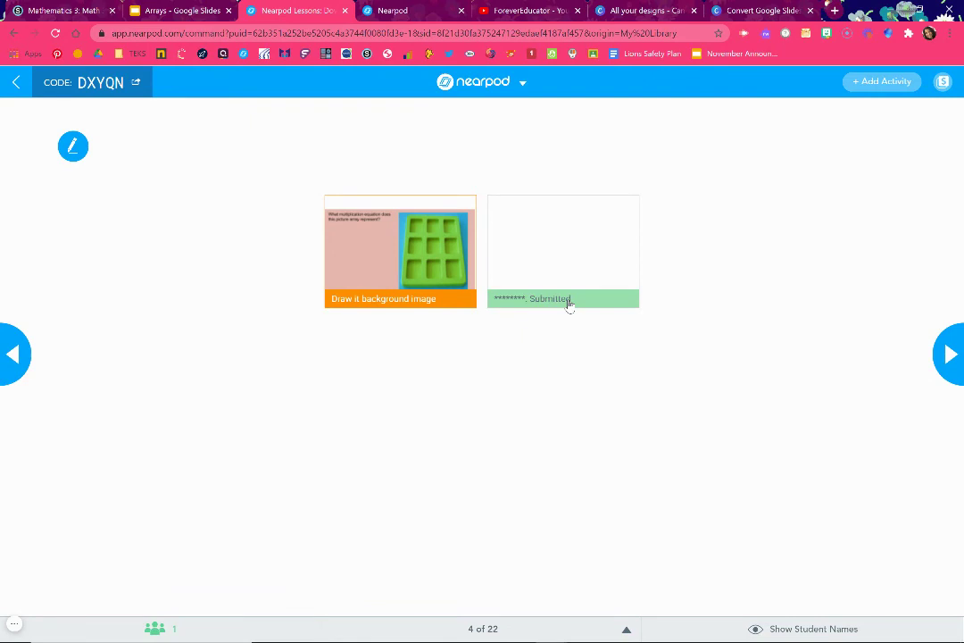
click(563, 251)
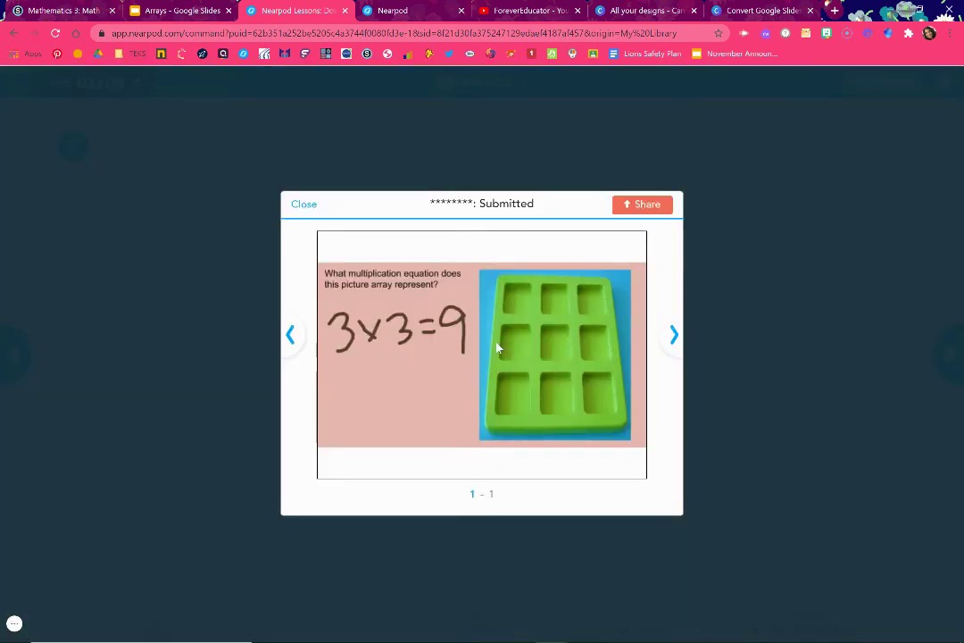
Step: Show the student's 3x3=9 drawing to the class, then unshare it and close the enlarged view
click(641, 205)
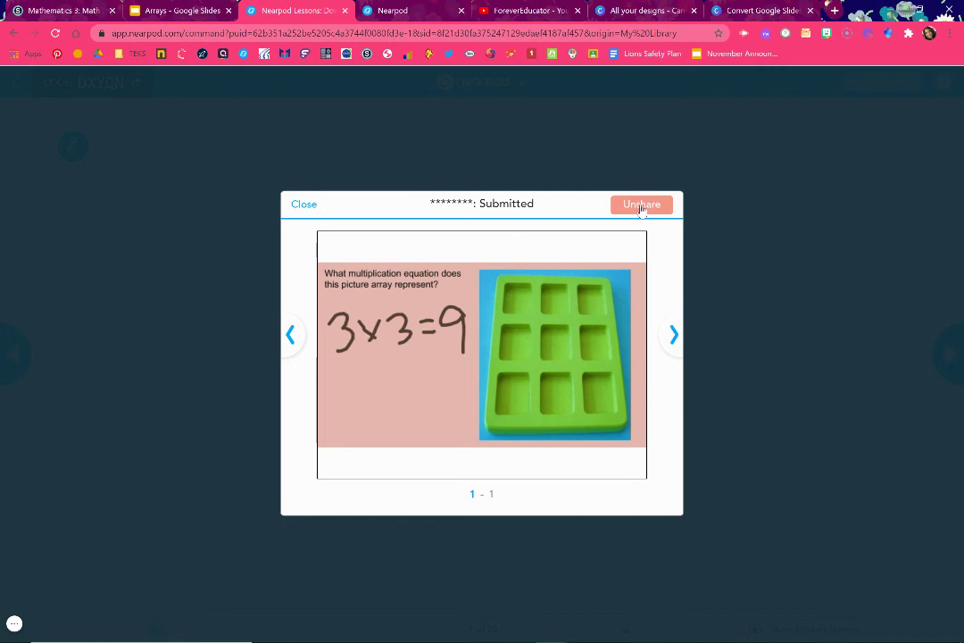
click(641, 207)
click(303, 204)
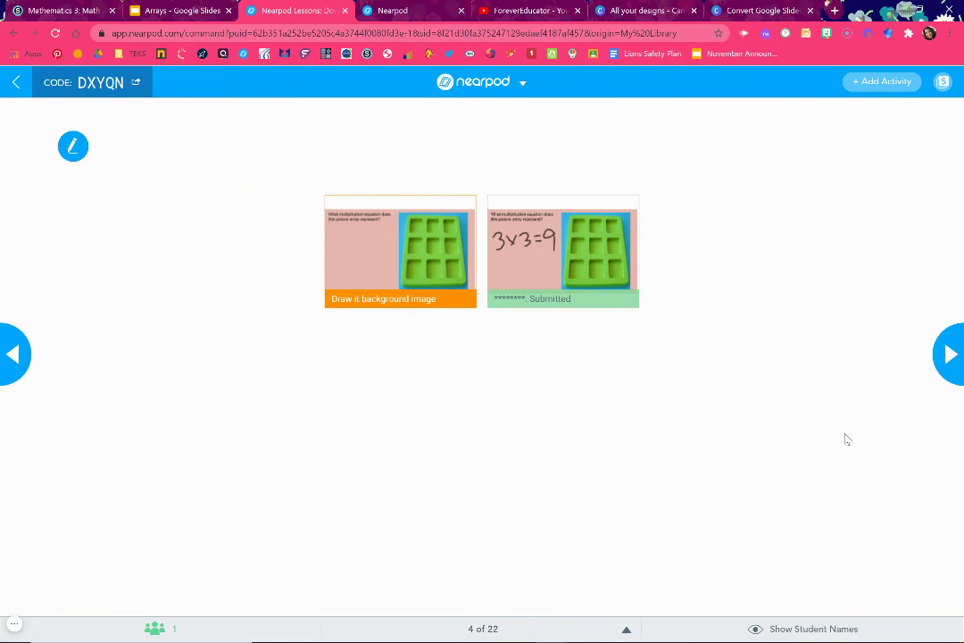
Step: Advance the live lesson from slide 4 to slide 6 of 22, the cookie-array Draw It question
click(946, 355)
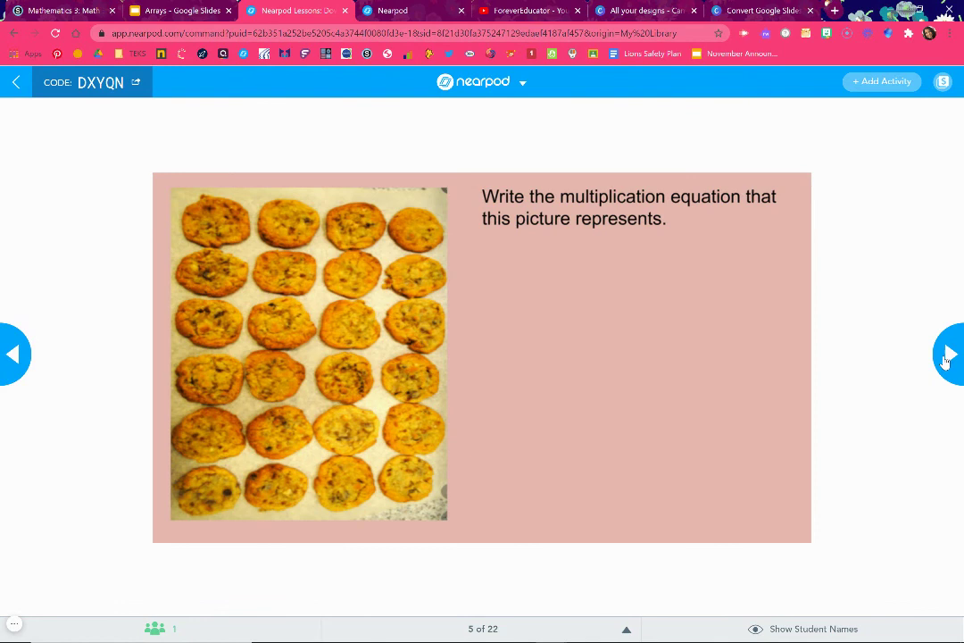
click(946, 357)
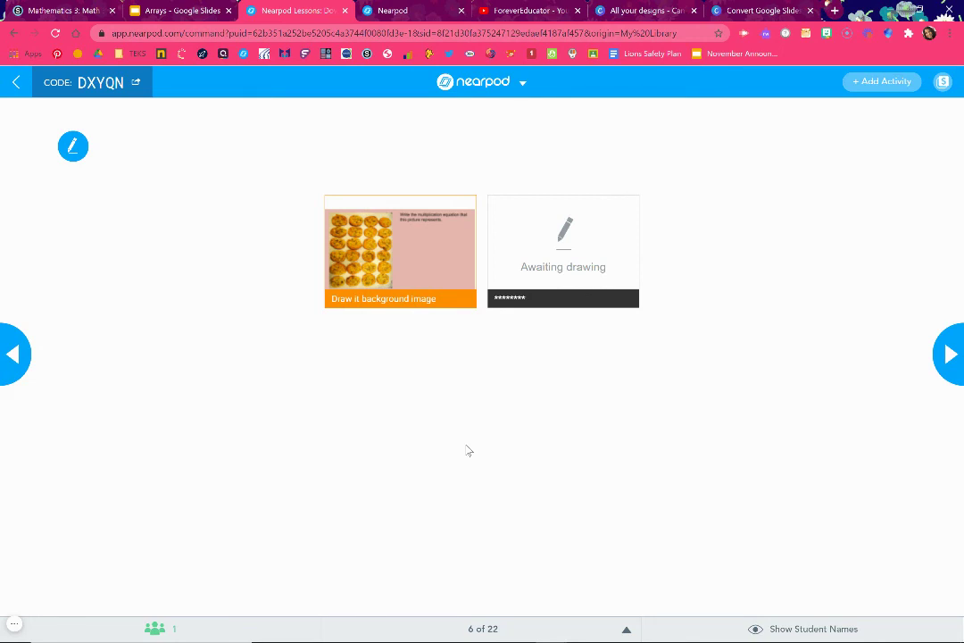
click(15, 625)
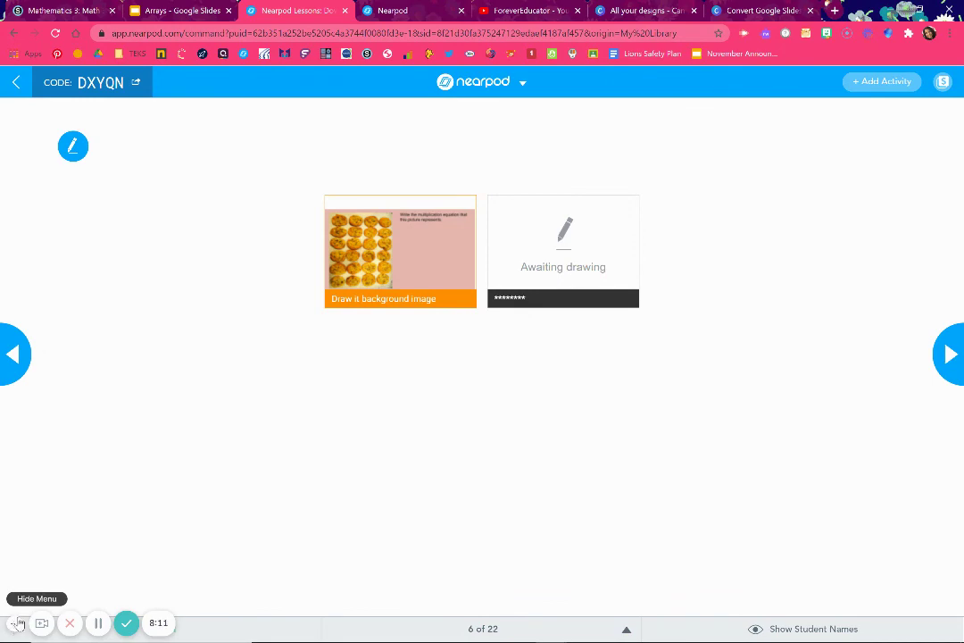